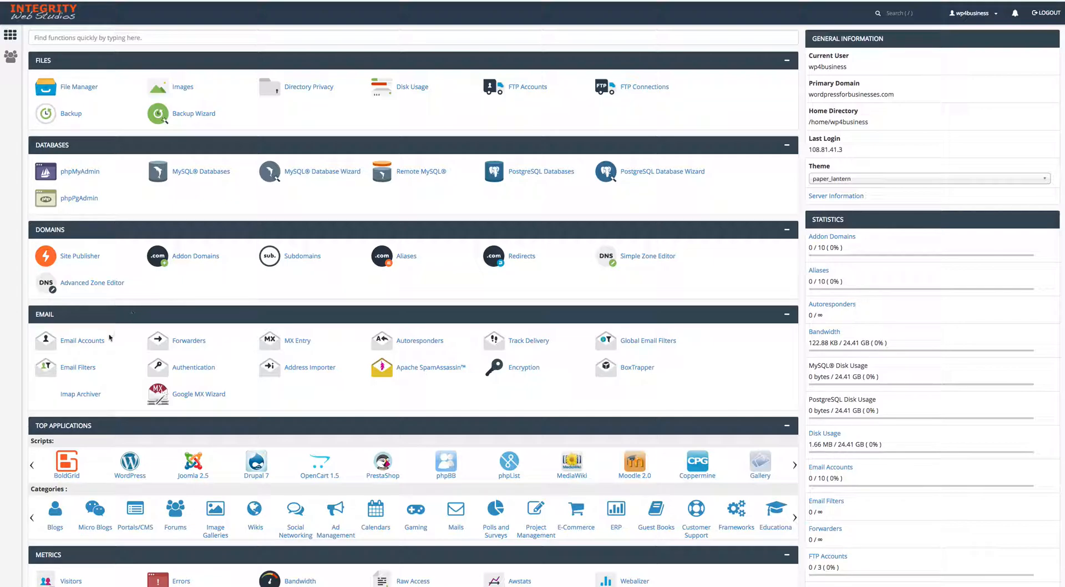
- Open the Email Accounts management page from the hosting control panel's email section
scroll(127, 298, "down", 3)
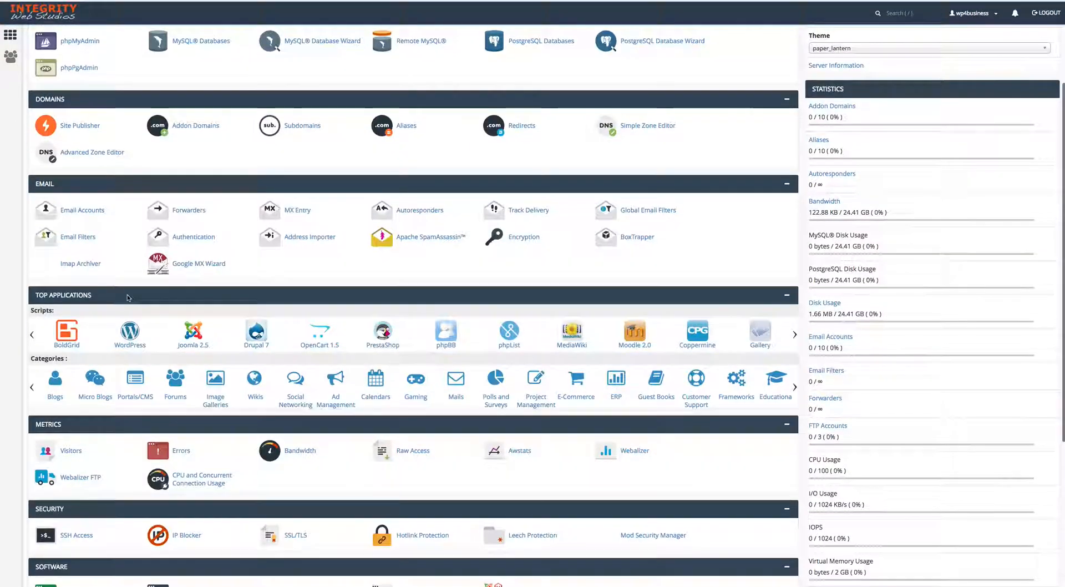
scroll(100, 266, "up", 1)
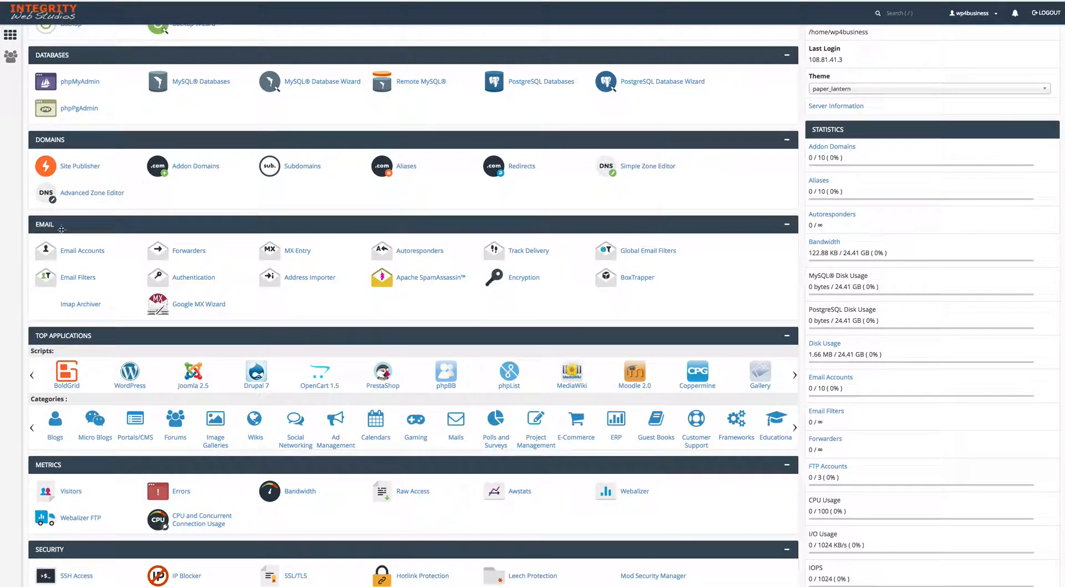
scroll(65, 228, "up", 1)
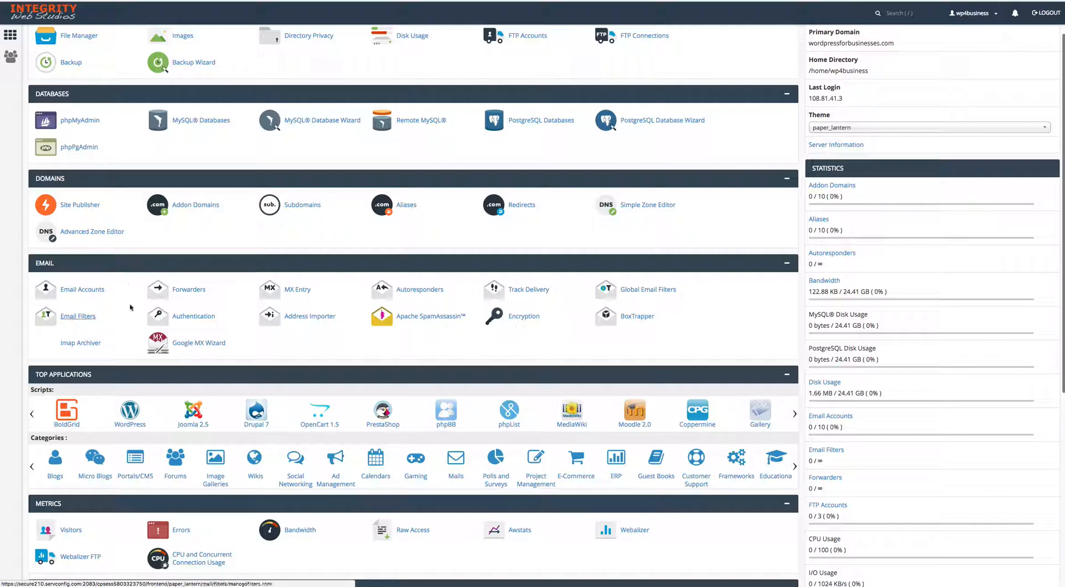
scroll(143, 262, "up", 2)
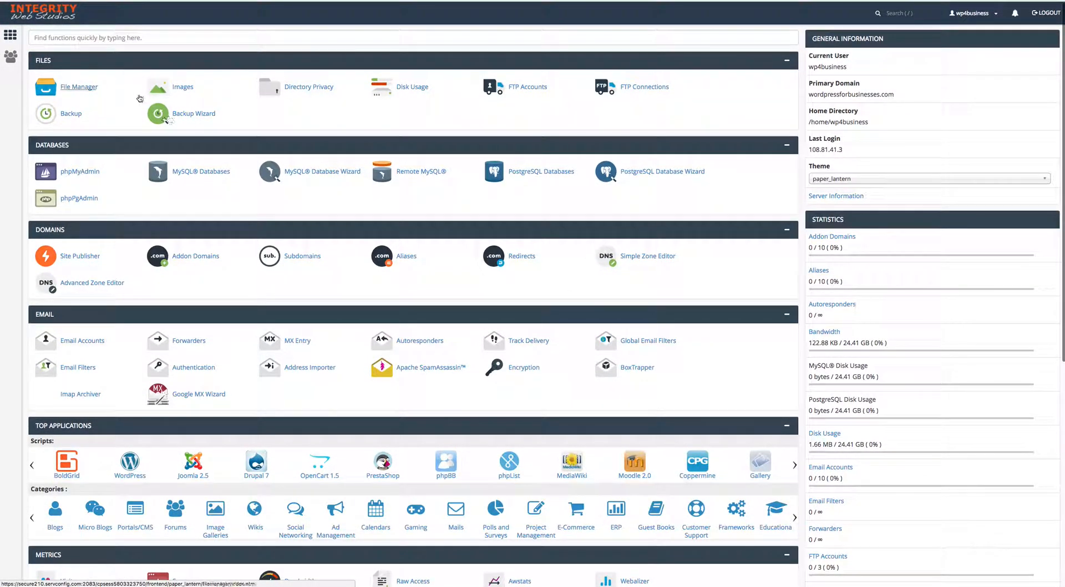
left_click_drag(151, 62, 153, 160)
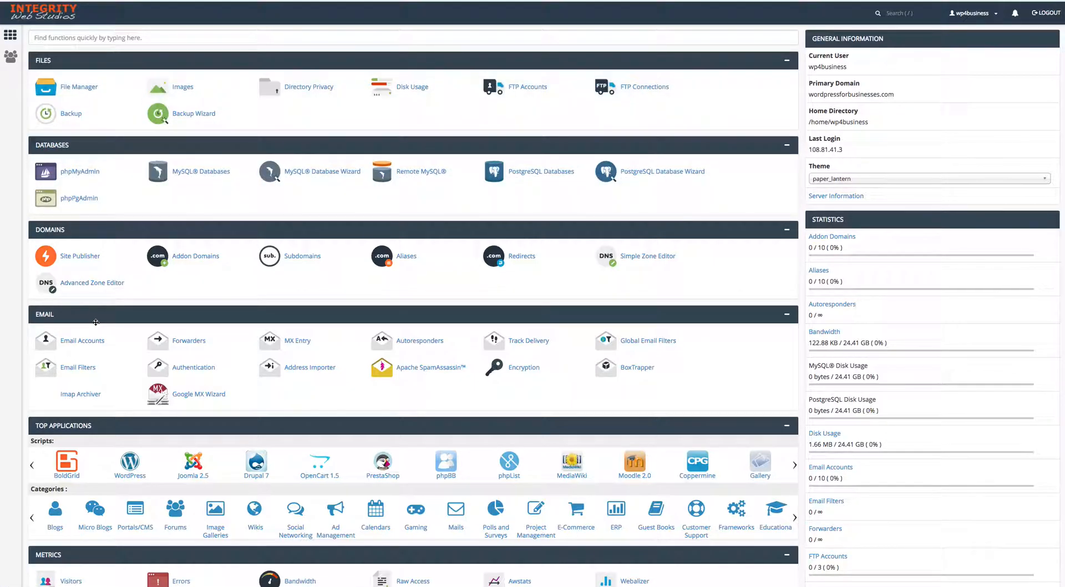
scroll(99, 320, "down", 2)
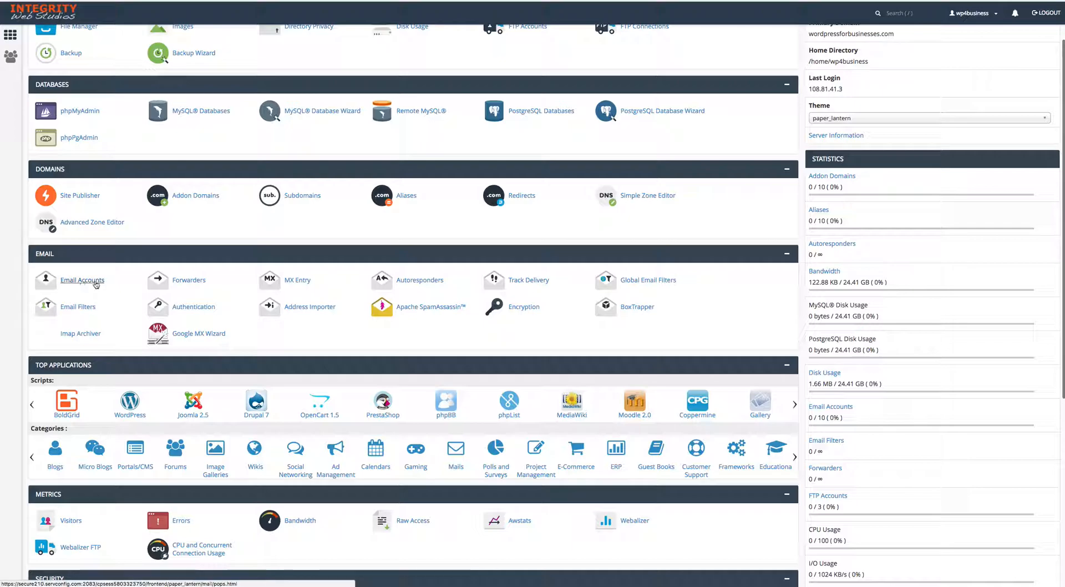
left_click(82, 280)
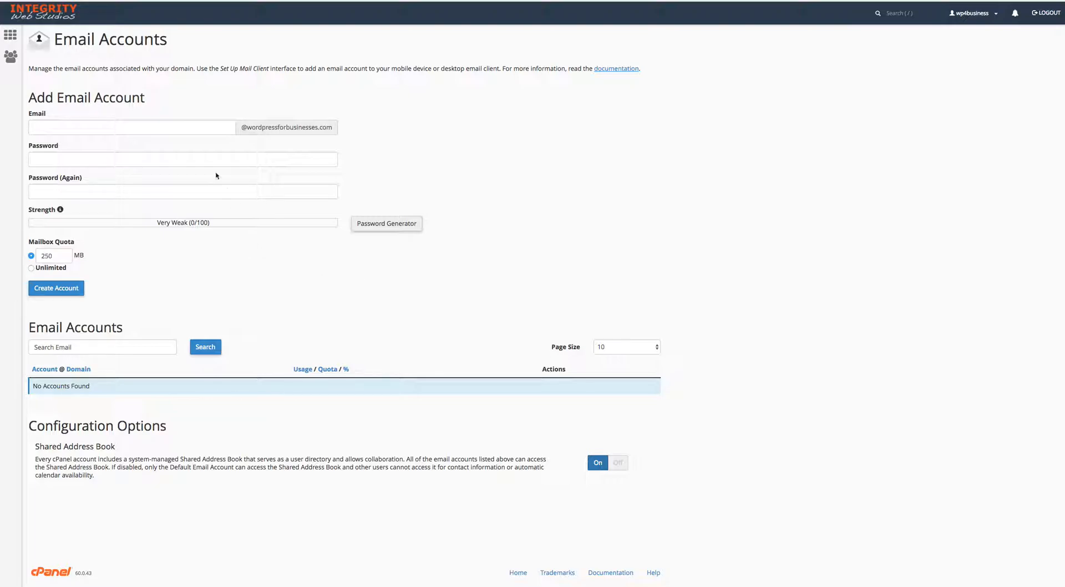
- Enter MyName as the mailbox name for the new email account
left_click(166, 127)
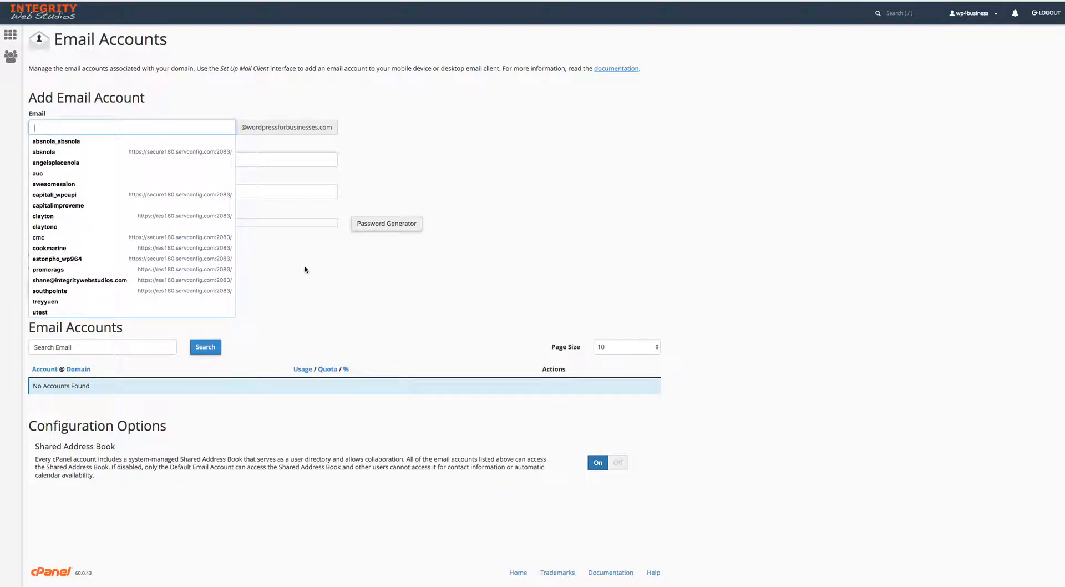
key("Escape")
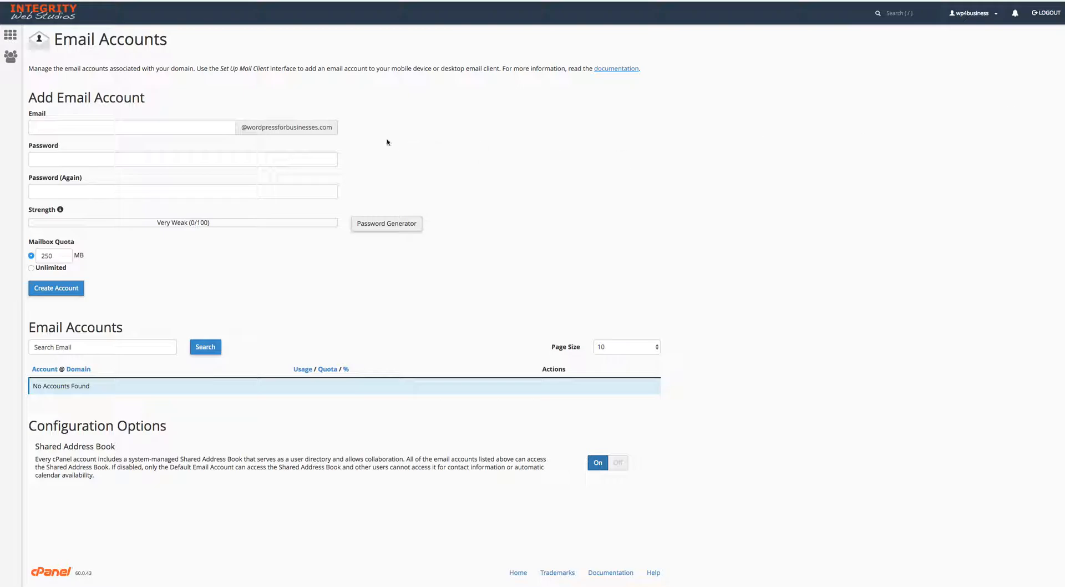
left_click(212, 129)
type("MyName")
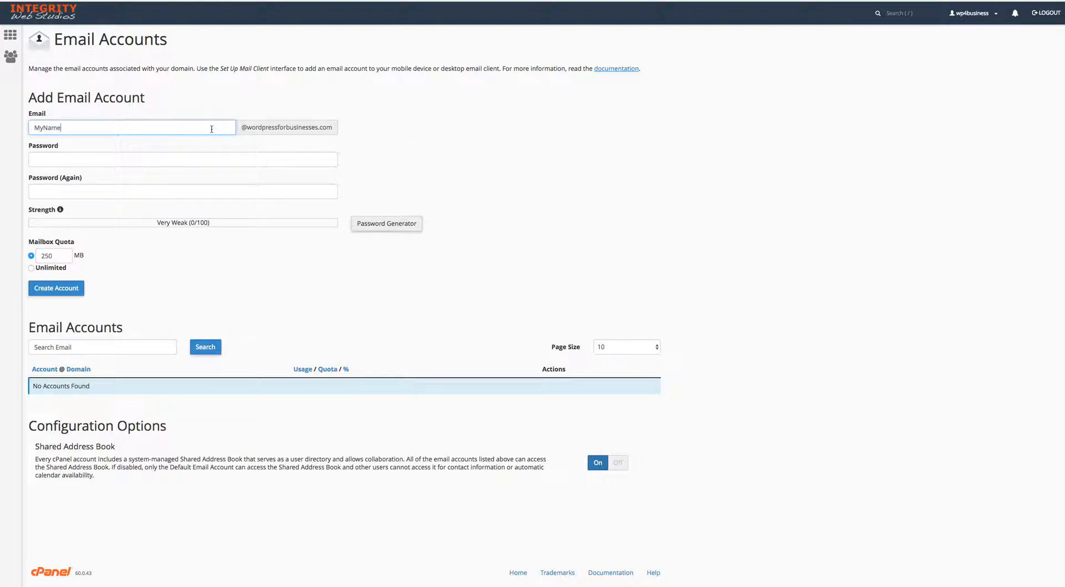
- Enter the new email account's password and repeat it in the confirmation field
left_click(106, 159)
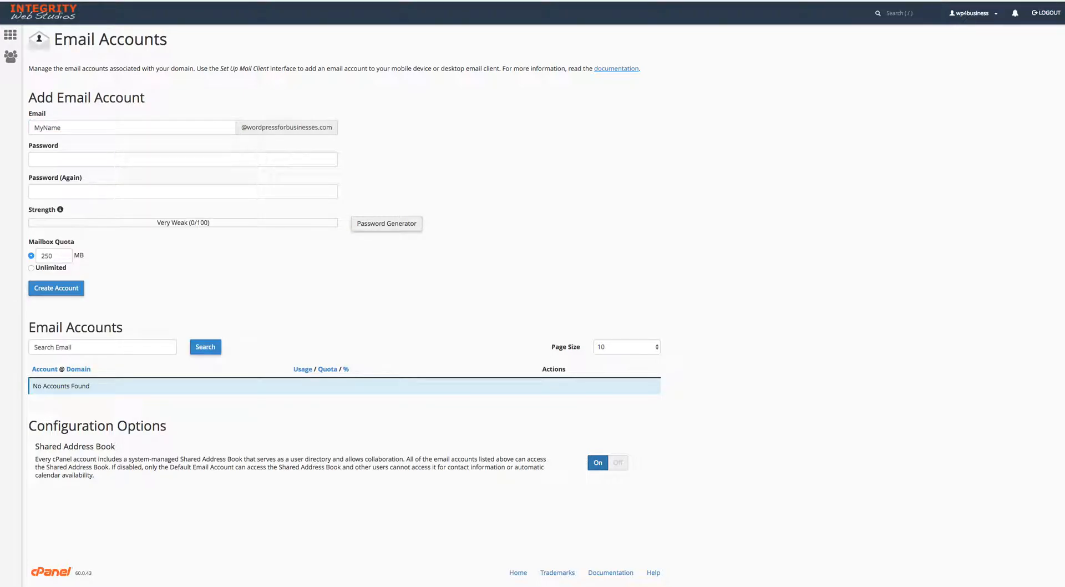
left_click(72, 160)
key("ctrl+v")
left_click(65, 192)
key("ctrl+v")
- Set the mailbox quota to Unlimited and create the email account
left_click(31, 268)
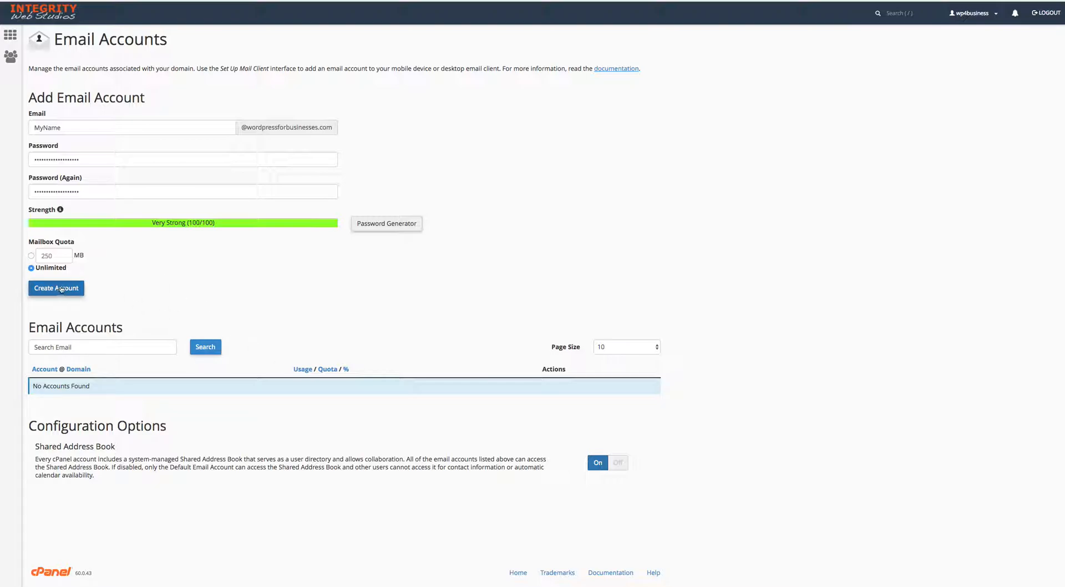
left_click(53, 256)
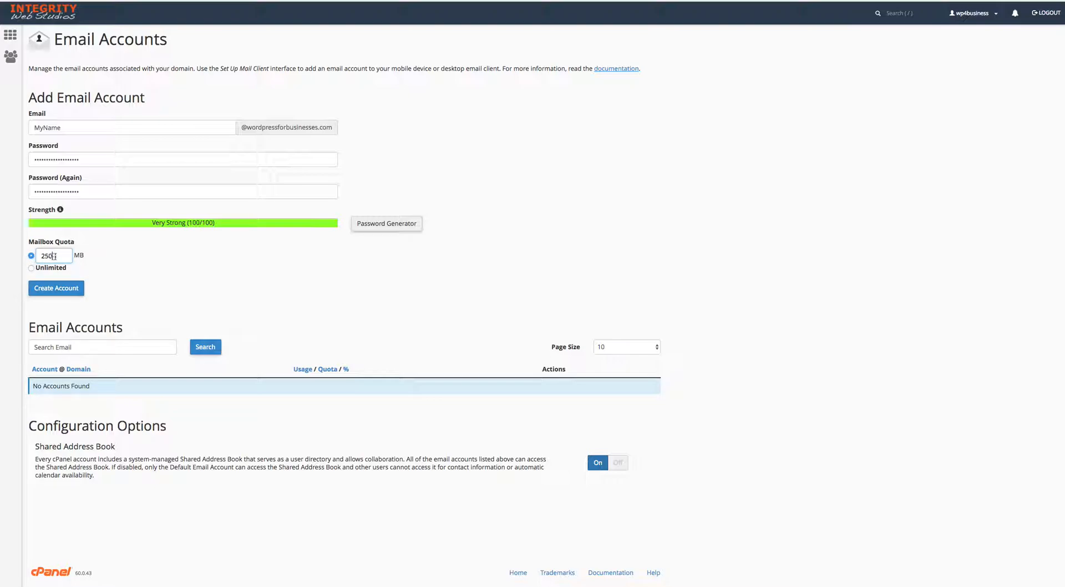
left_click(31, 268)
left_click(67, 256)
left_click(31, 268)
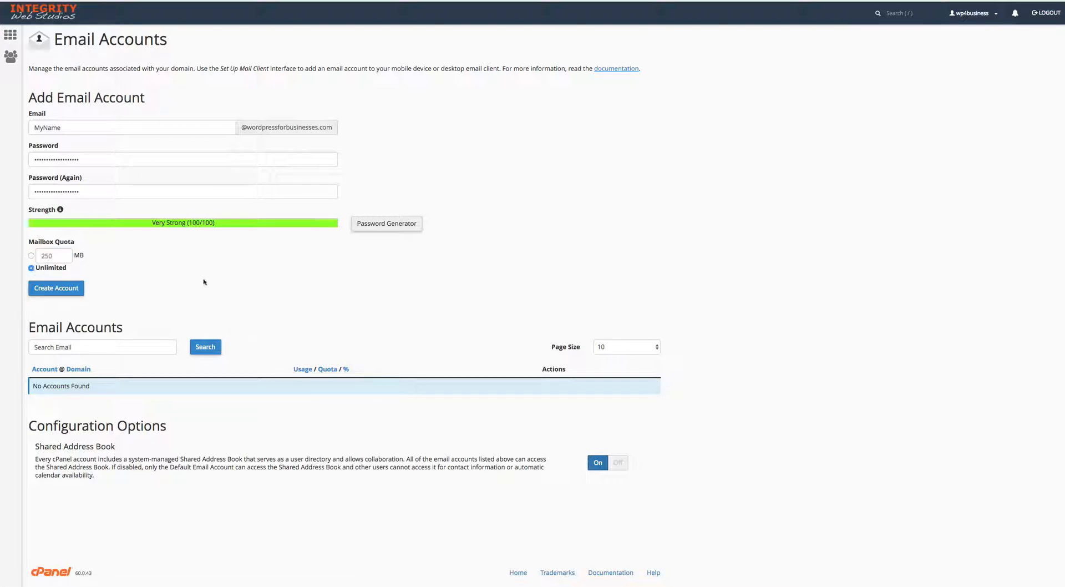
left_click(59, 290)
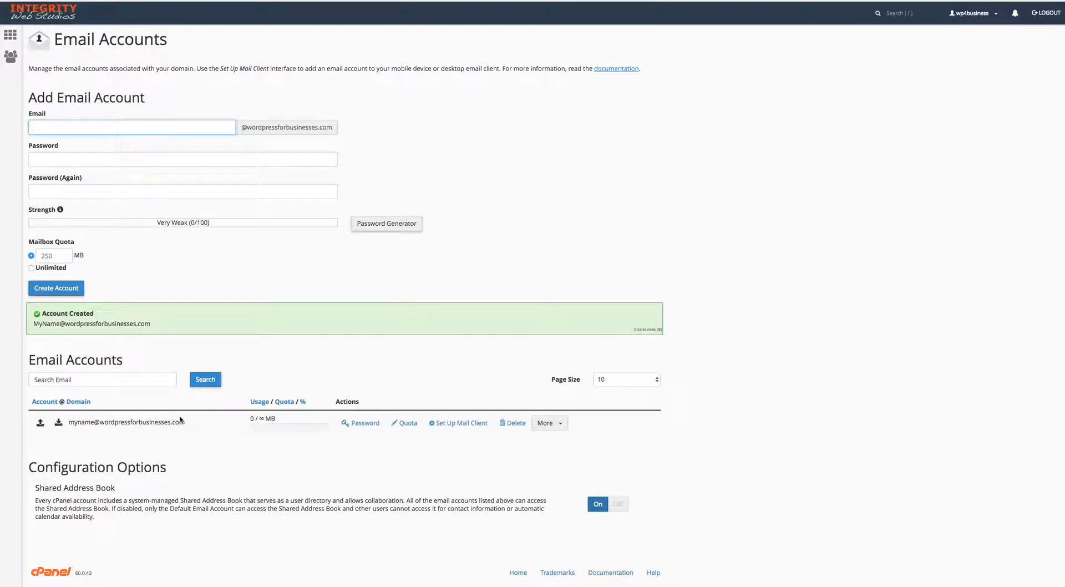
- Access webmail for the newly created email account and open its mailbox in Roundcube
left_click_drag(186, 422, 66, 423)
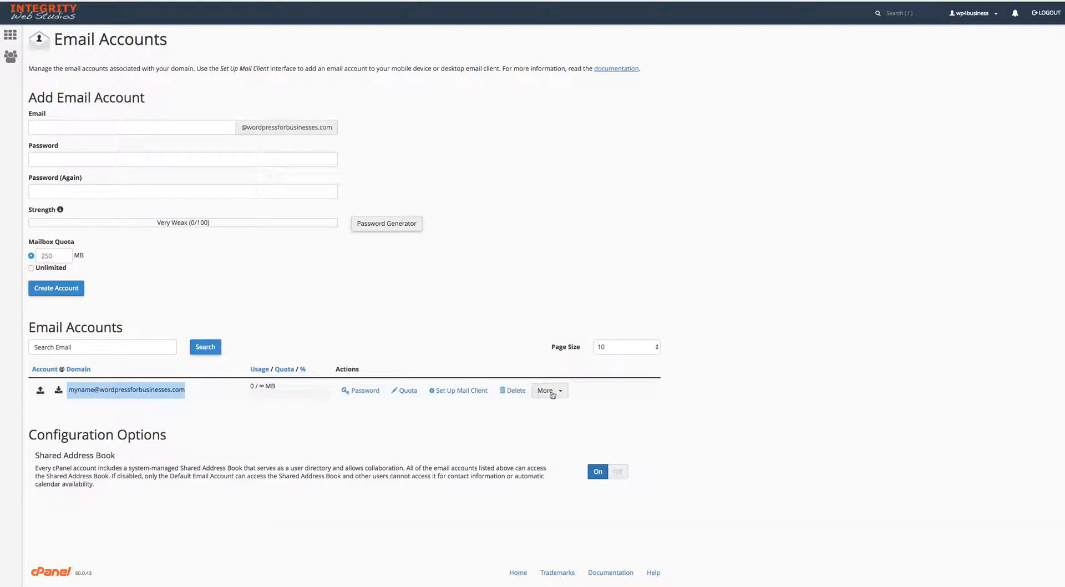
left_click(560, 392)
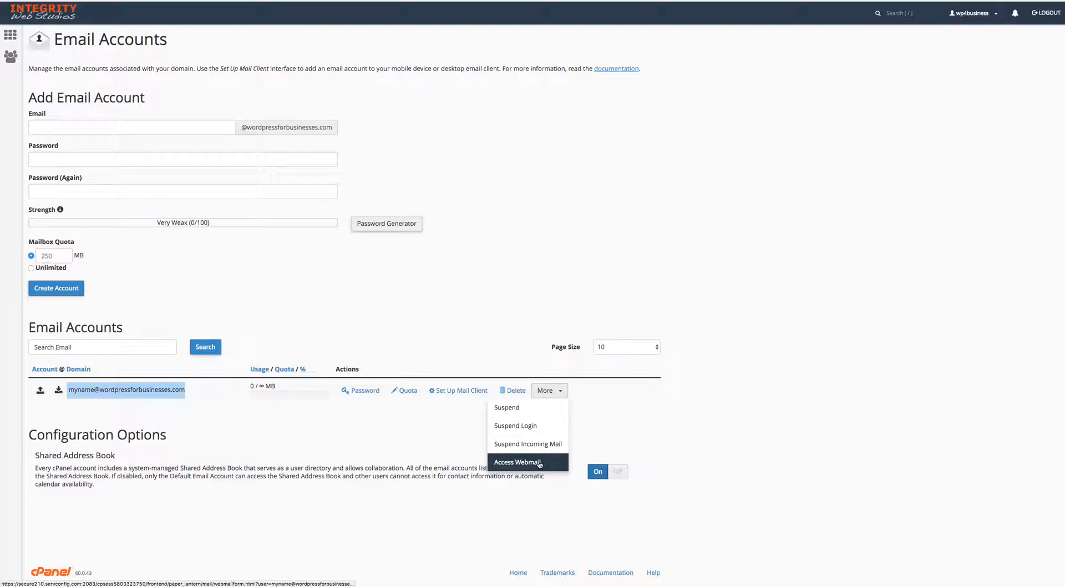
left_click(517, 462)
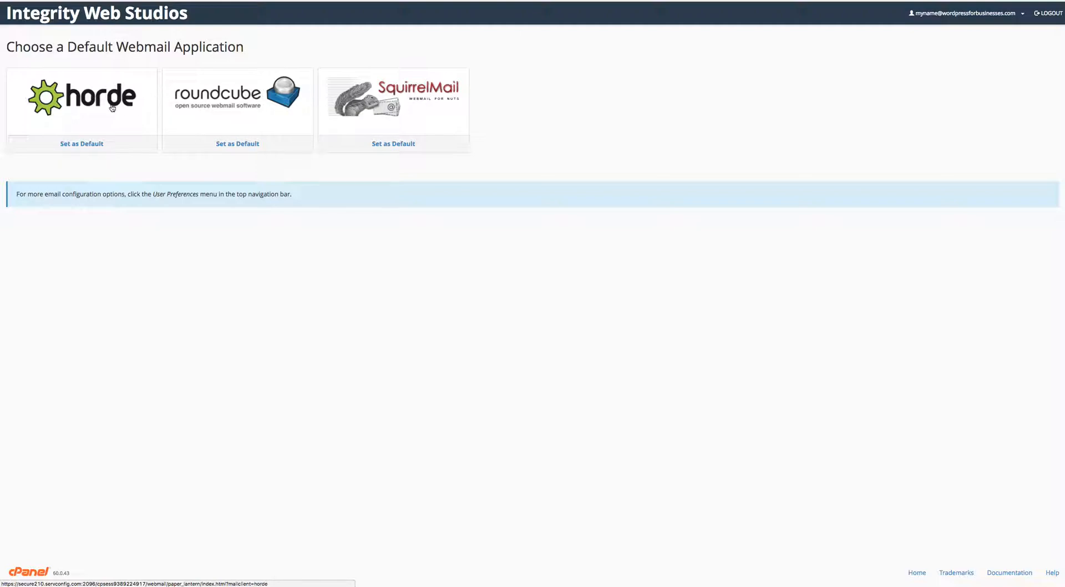
left_click(253, 107)
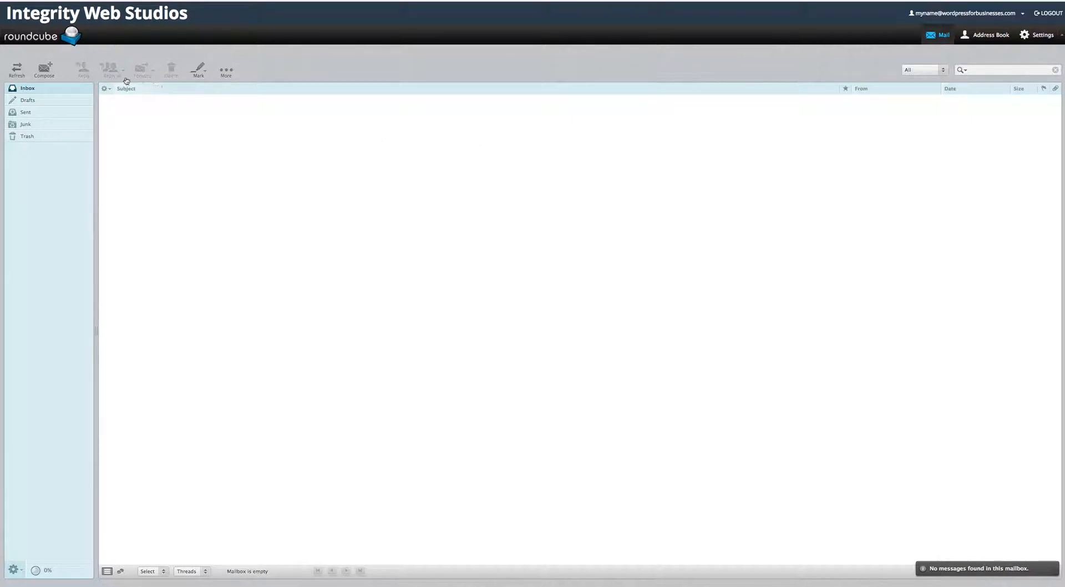
- View the mailbox's Drafts and Sent folders, and return to the Inbox
left_click(48, 100)
left_click(45, 113)
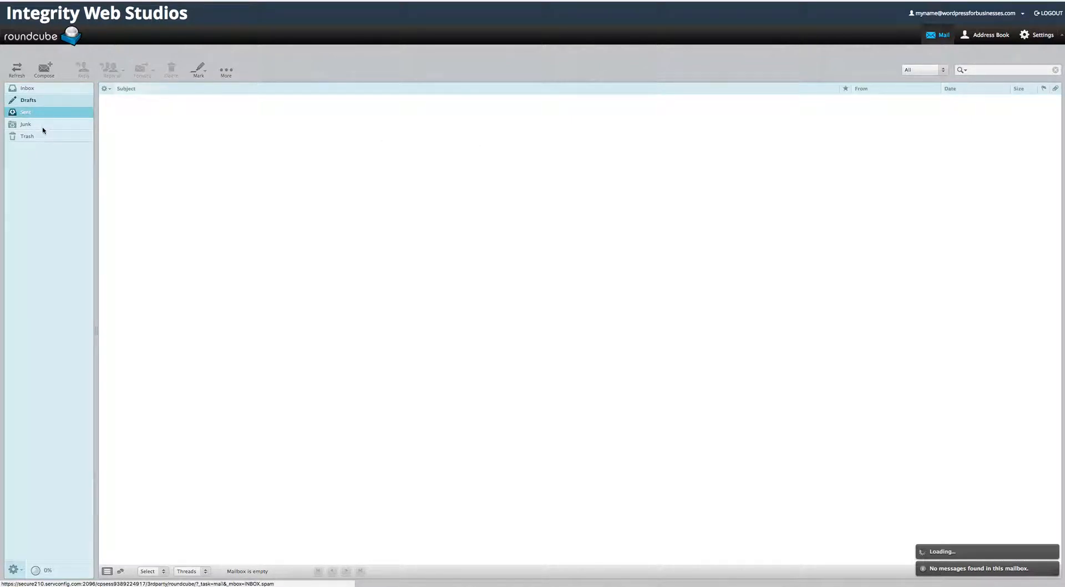
left_click(39, 88)
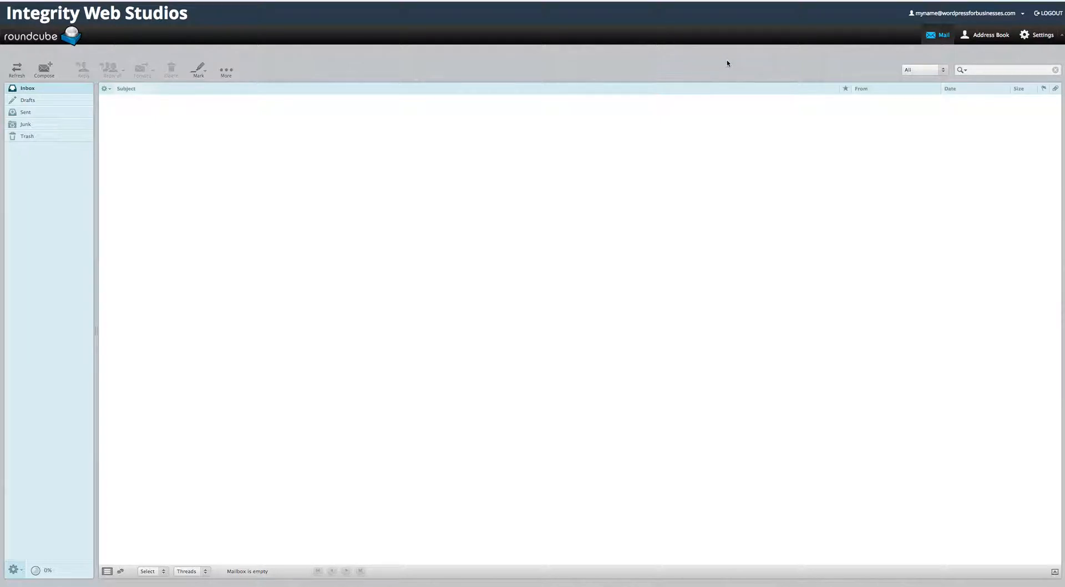
- Open the Configure Mail Client page for the account and look through its auto-configuration scripts
left_click(1020, 15)
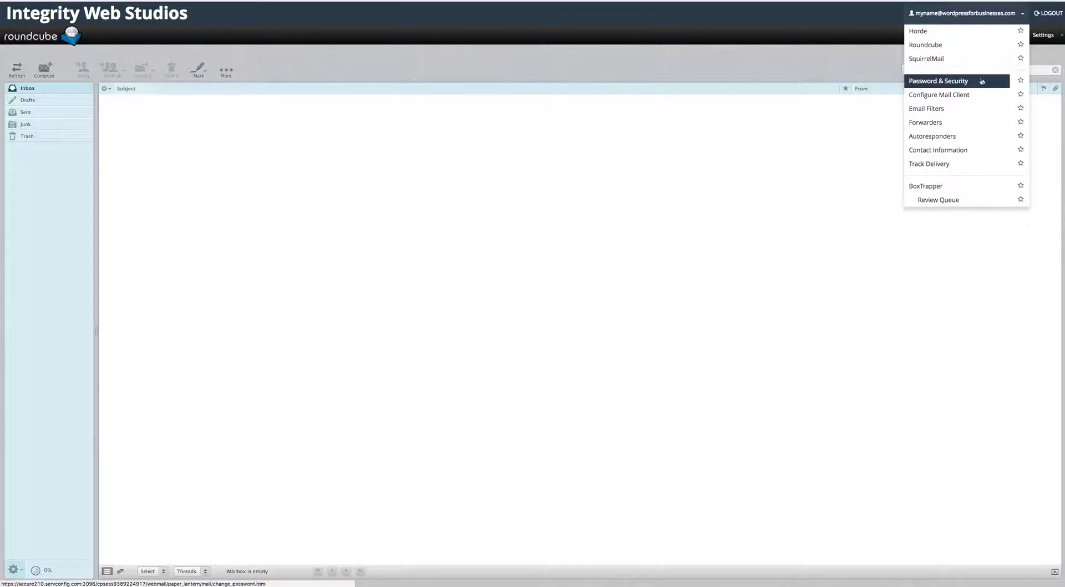
left_click(940, 100)
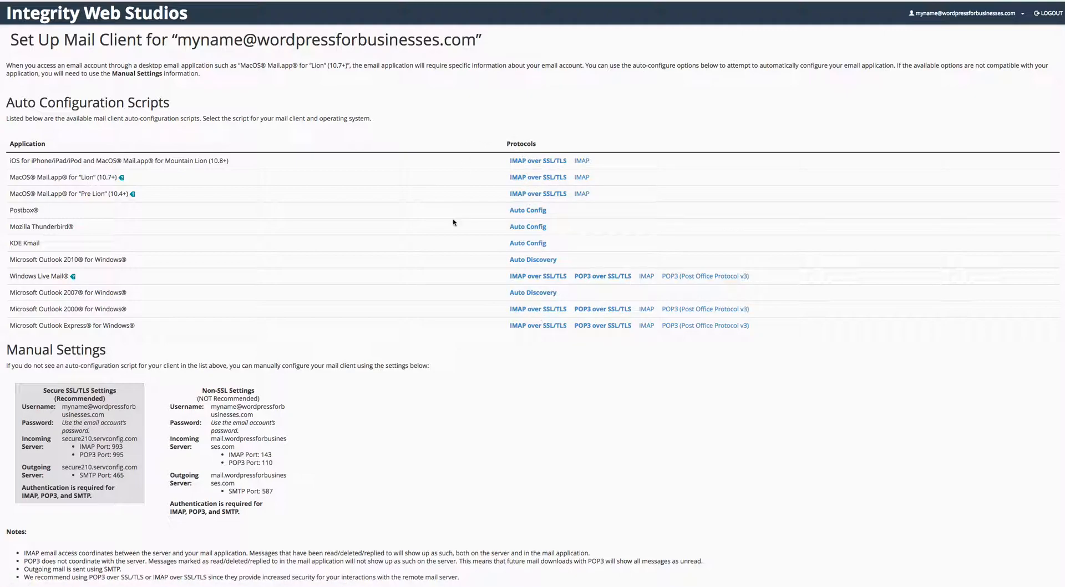
scroll(453, 222, "down", 1)
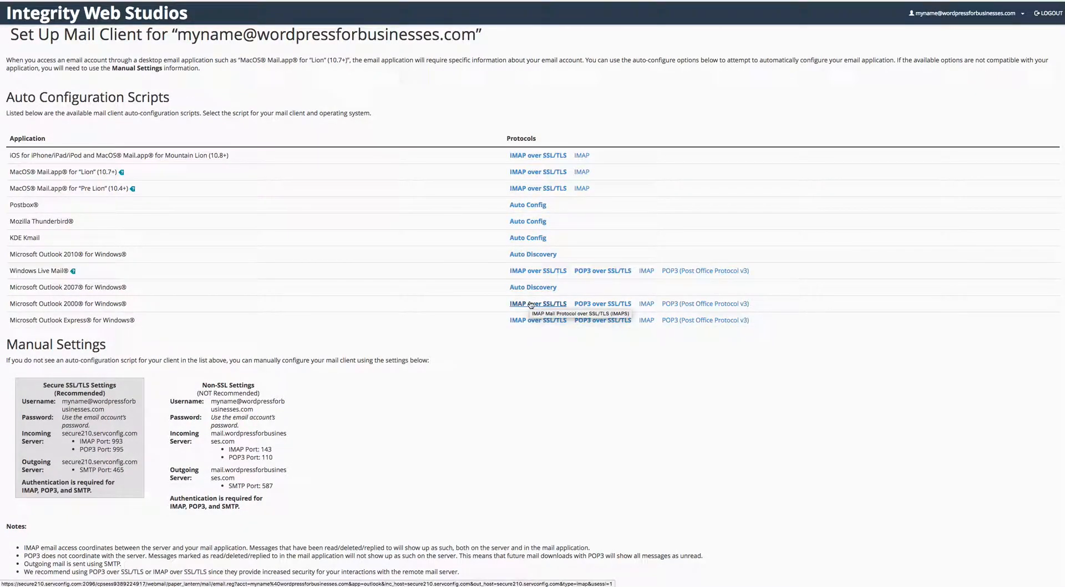
scroll(450, 319, "down", 3)
scroll(450, 319, "down", 3)
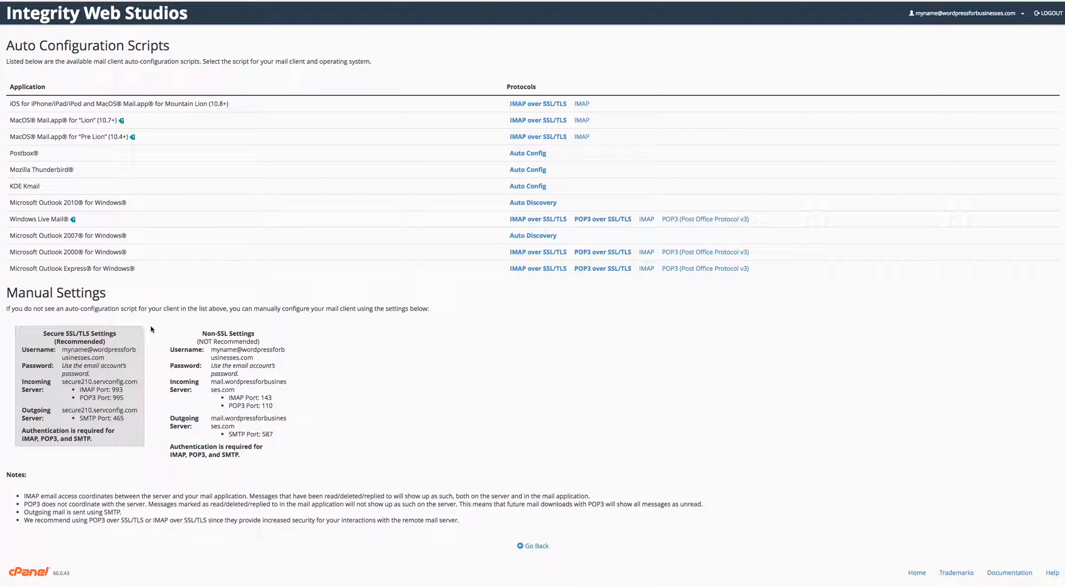
- Examine the manual mail client settings, comparing the recommended Secure SSL/TLS block with the Non-SSL block
left_click_drag(6, 290, 428, 311)
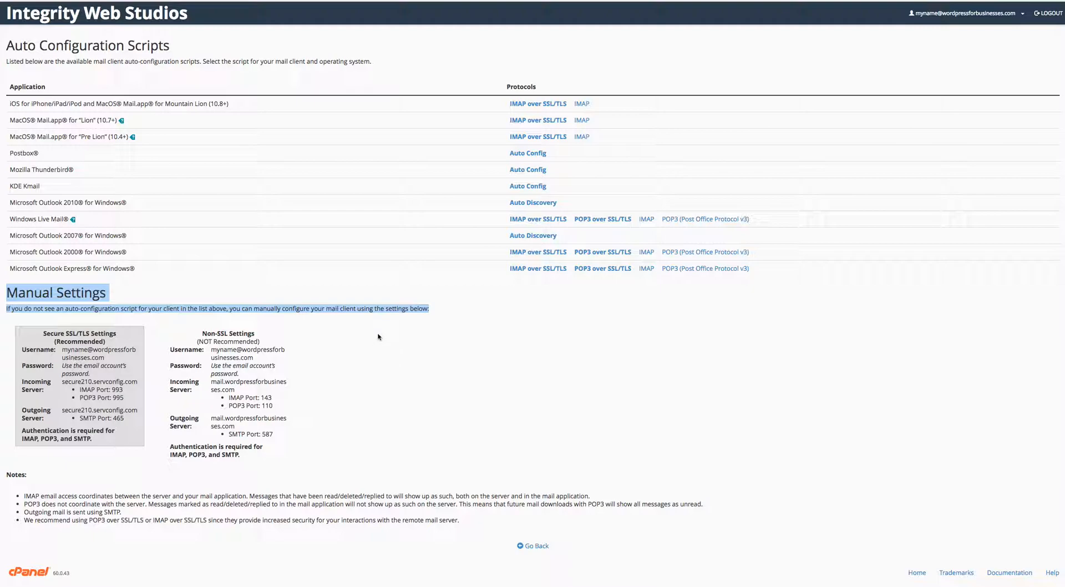
left_click(35, 296)
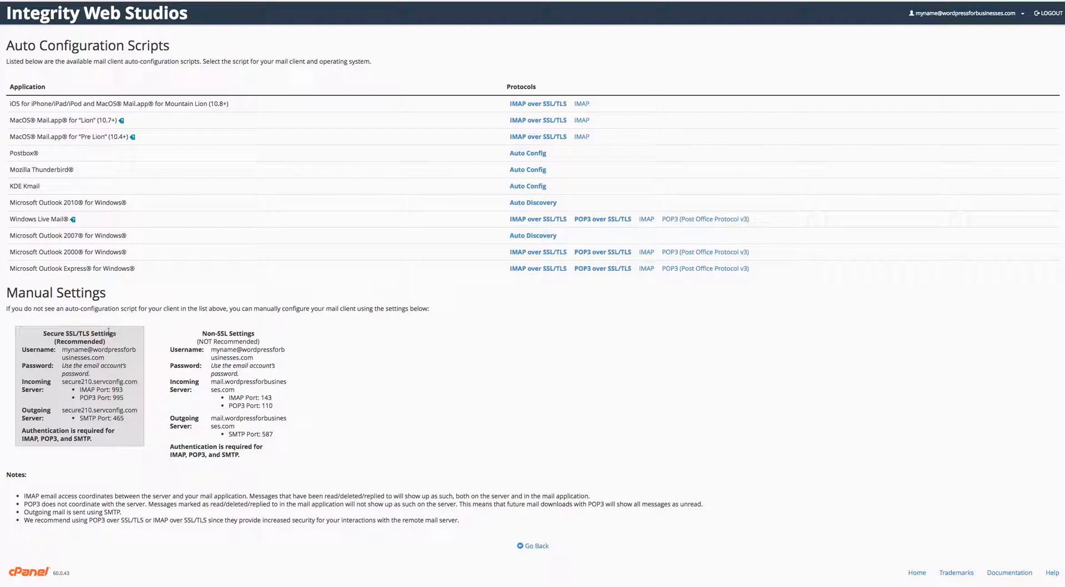
left_click_drag(43, 333, 121, 332)
left_click(185, 331)
left_click_drag(184, 331, 256, 334)
left_click(269, 343)
mouse_move(168, 329)
left_mouse_down()
mouse_move(263, 409)
mouse_move(270, 450)
mouse_move(218, 356)
mouse_move(174, 332)
left_mouse_up()
left_click_drag(168, 331, 337, 452)
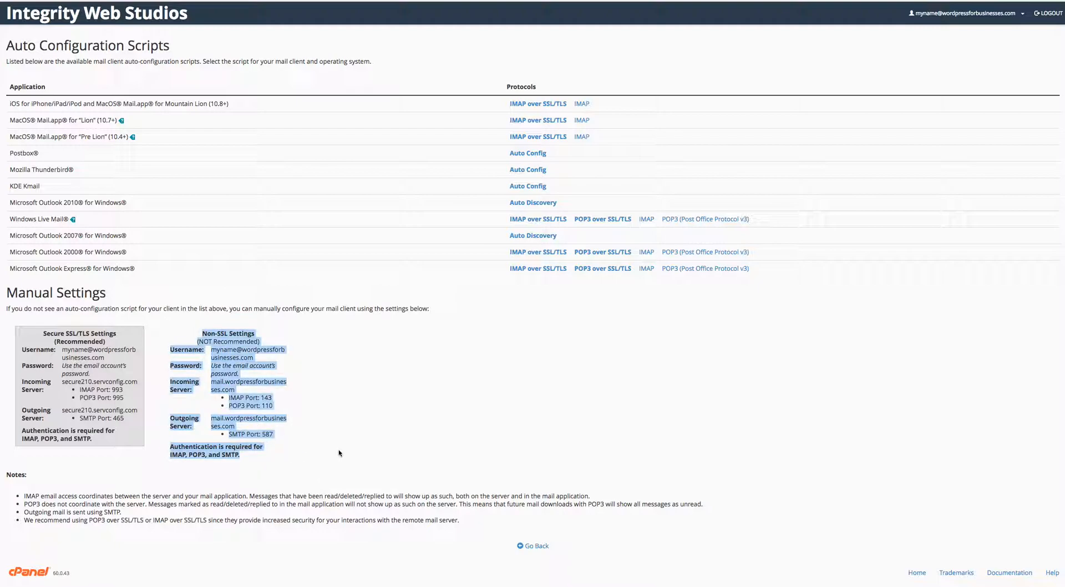
left_click(336, 450)
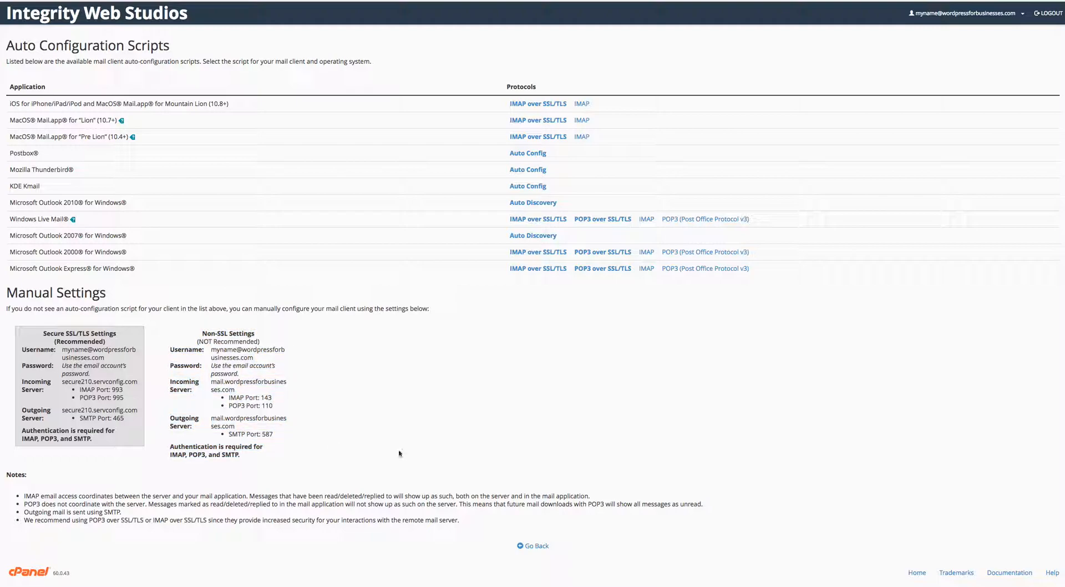